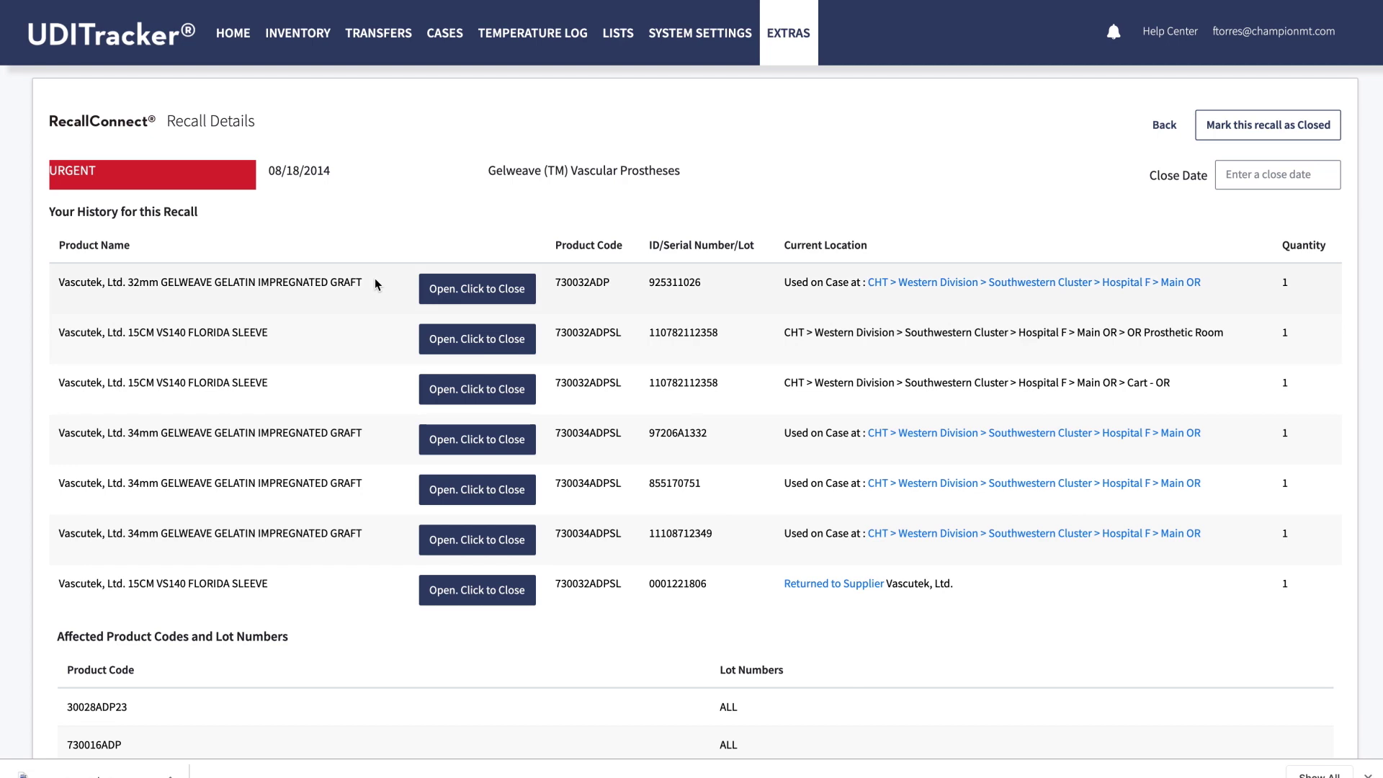
# Open the 07/22/2010 surgery case that used the recalled 32mm Gelweave graft
pyautogui.click(1010, 286)
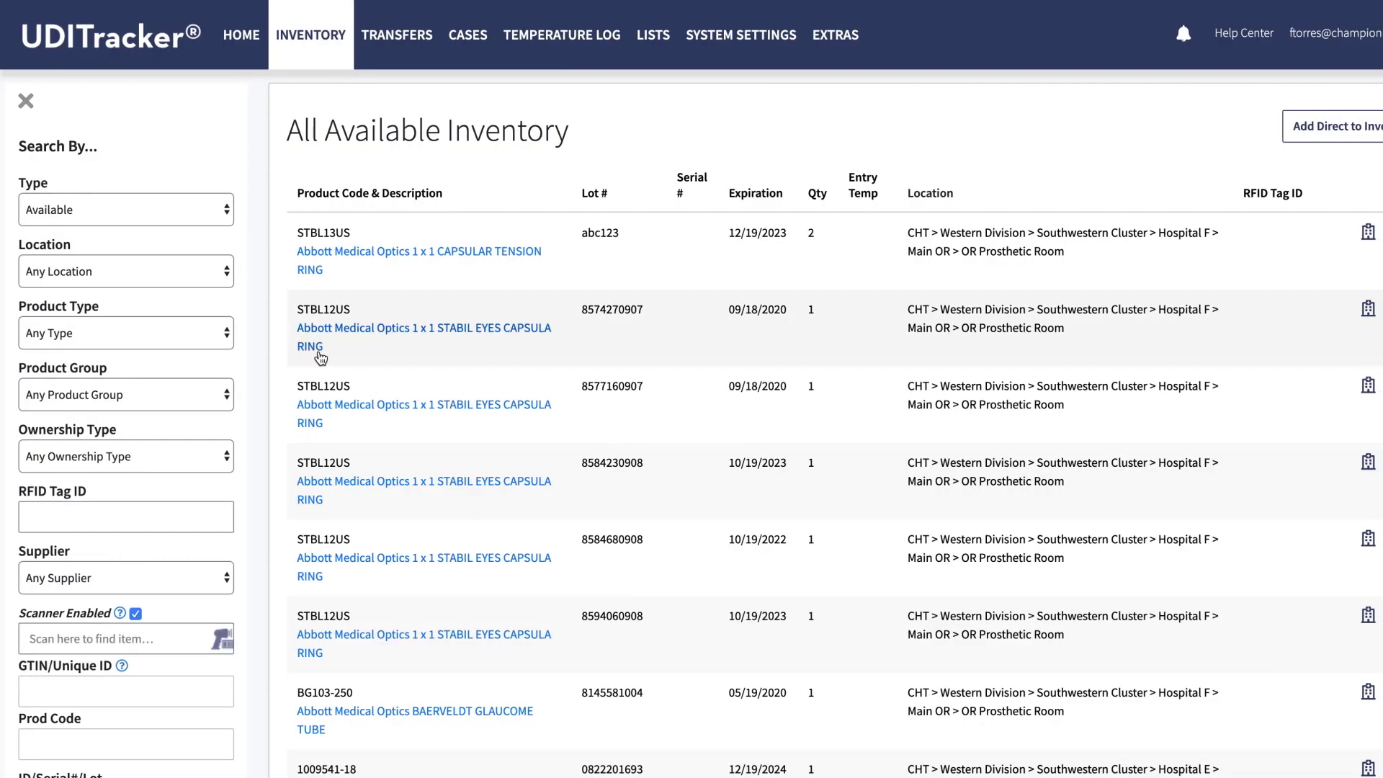
pyautogui.scroll(-5, 320, 357)
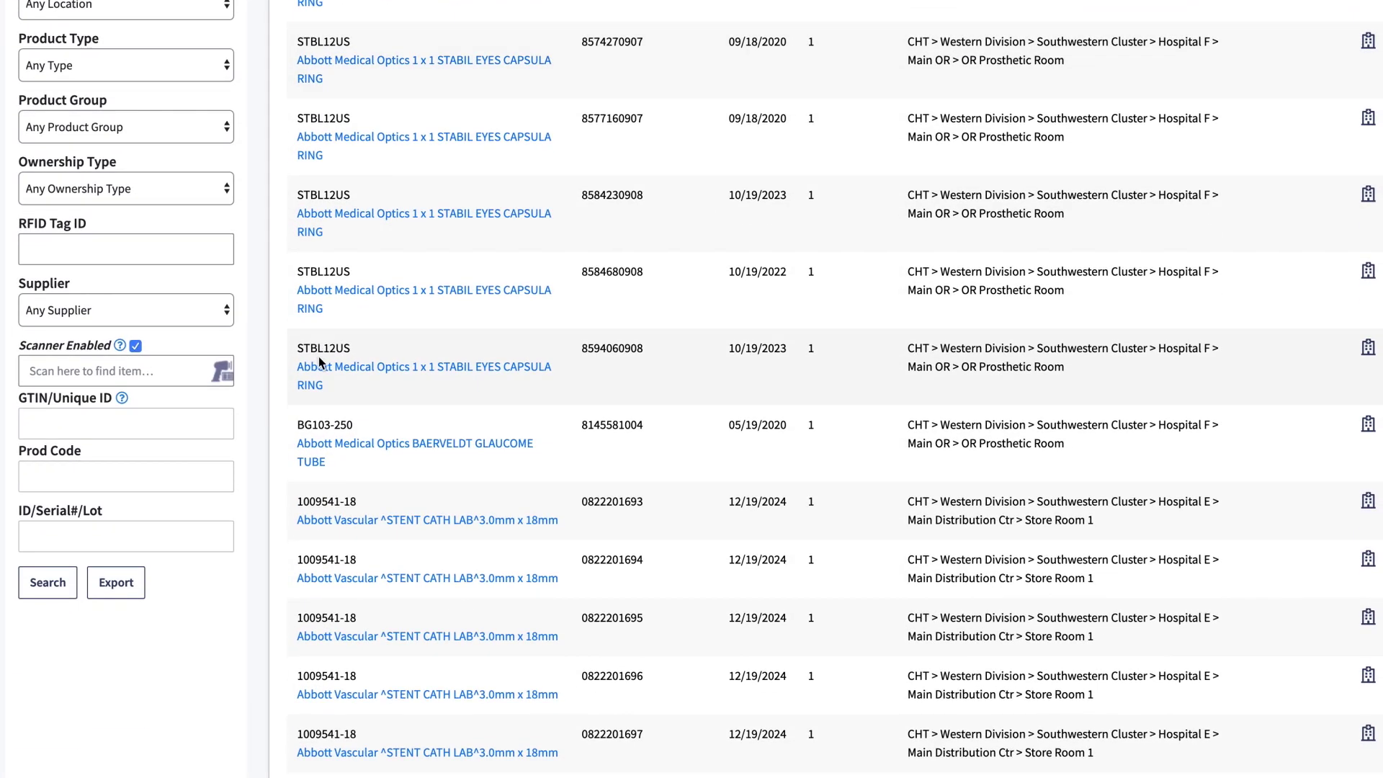